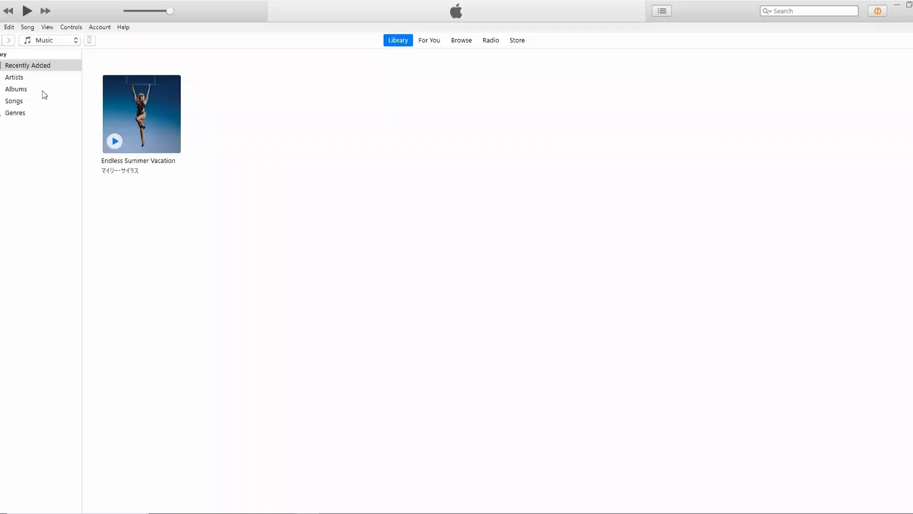
Step: Show the connected iPhone's summary page with its backup details
click(91, 41)
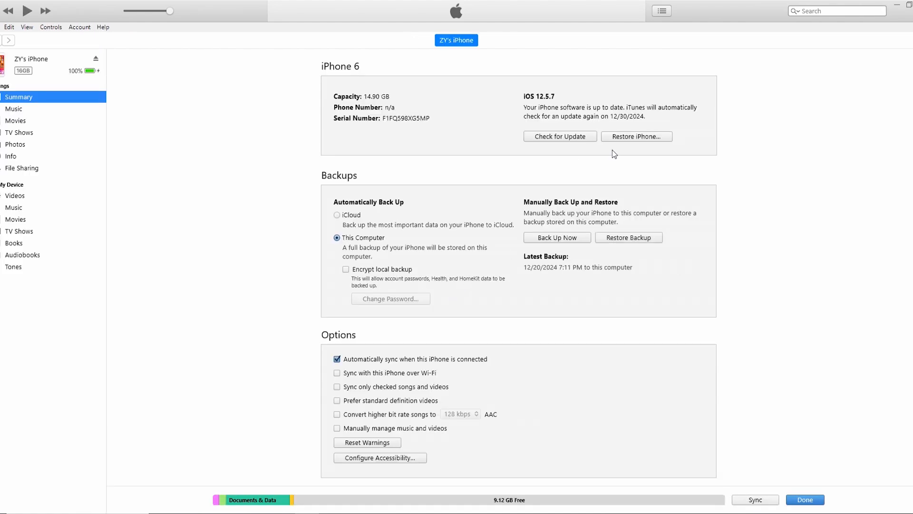
Step: Restore the iPhone without backing up its settings and accept the software update notes
click(632, 138)
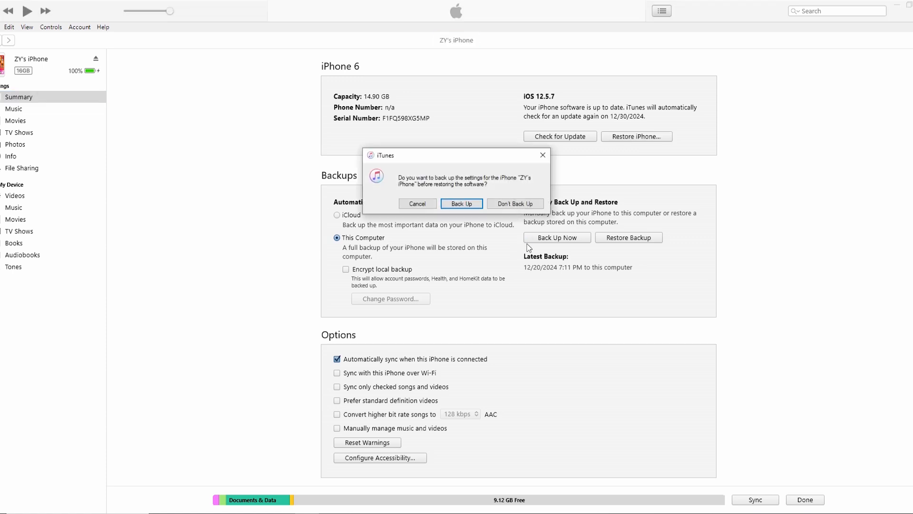
click(516, 204)
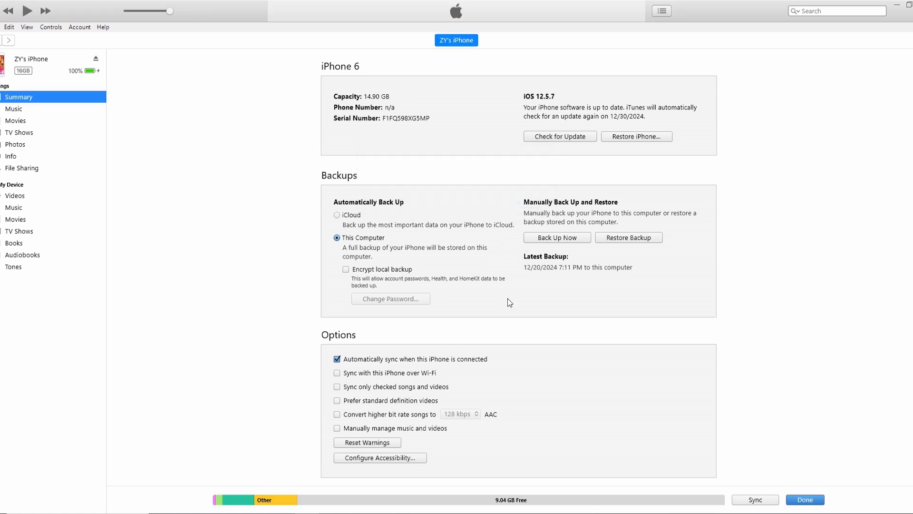
click(480, 210)
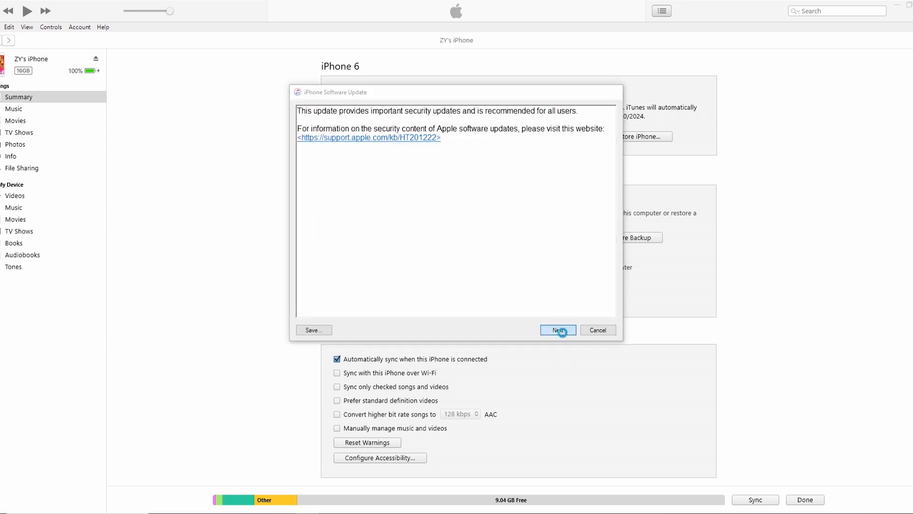
click(558, 330)
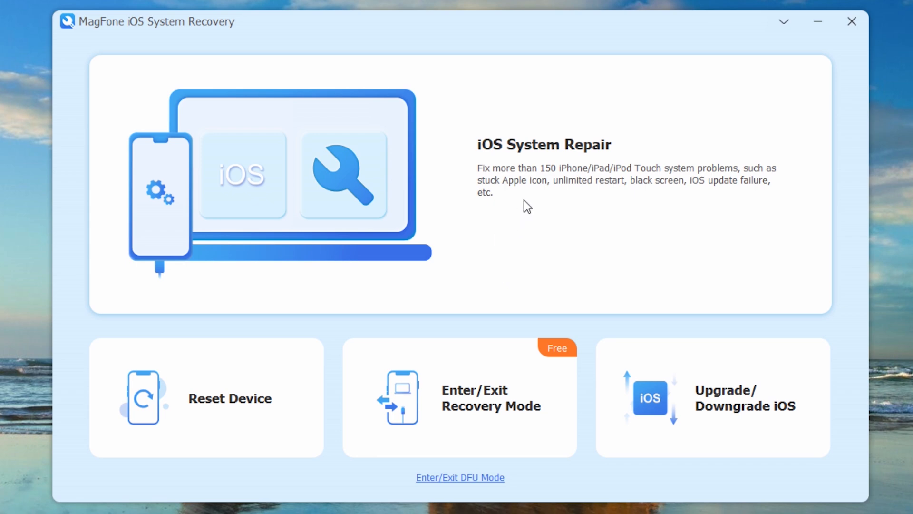
Step: Choose Standard Repair in iOS System Repair and download the iOS 18.2 firmware for the iPhone 11
click(552, 238)
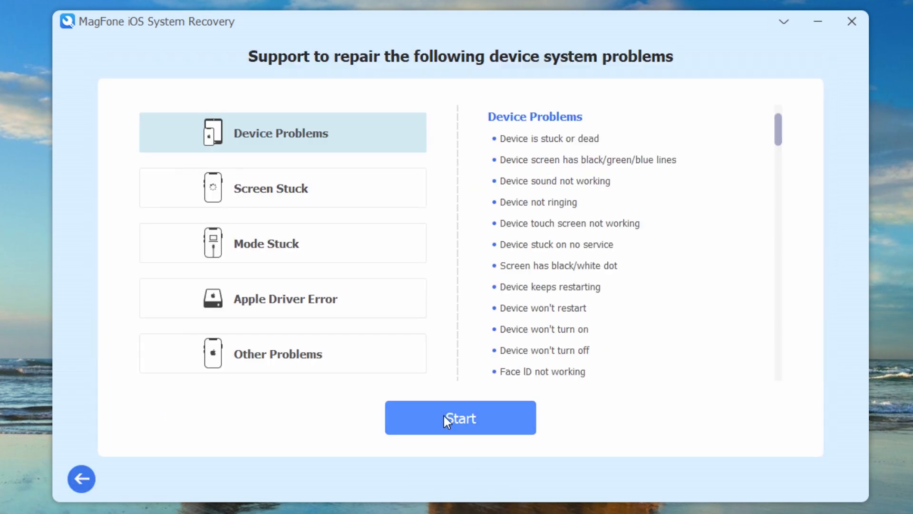
click(443, 417)
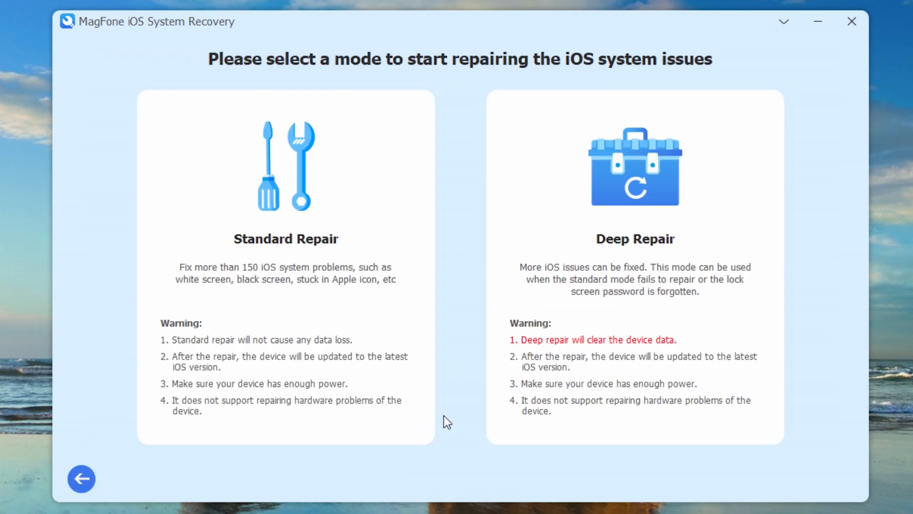
click(268, 376)
click(641, 293)
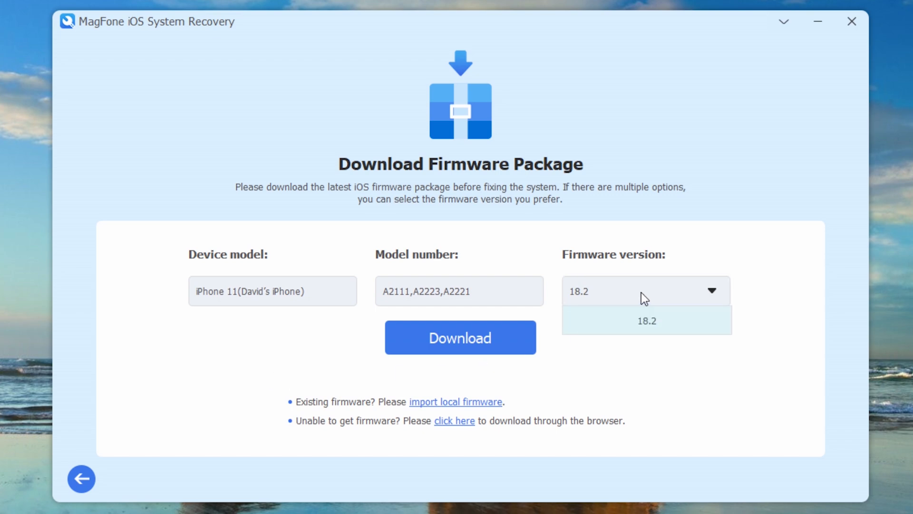
click(639, 327)
click(473, 336)
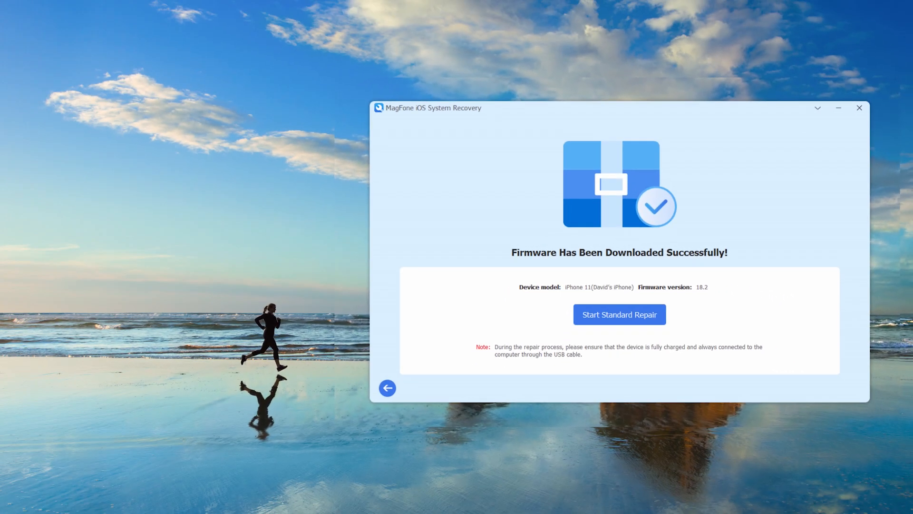
Step: Launch Standard Repair so the iPhone 11 is put into recovery mode
click(638, 319)
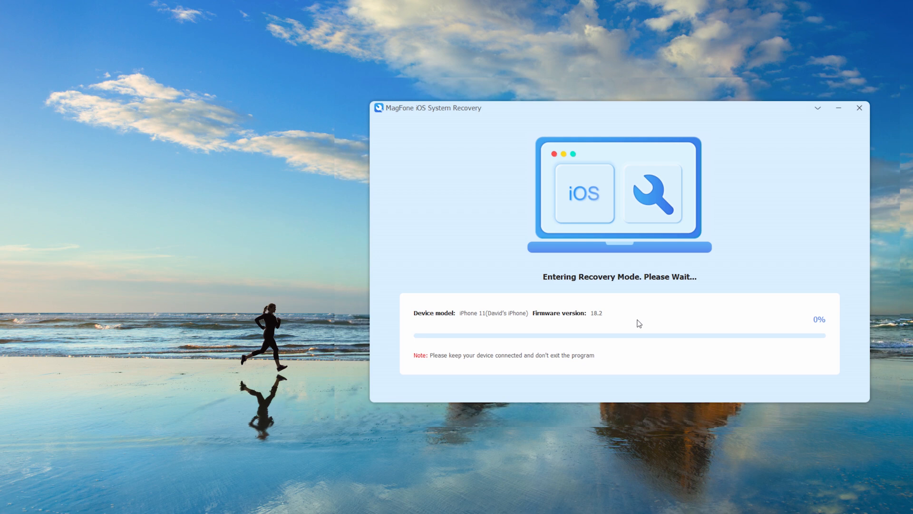